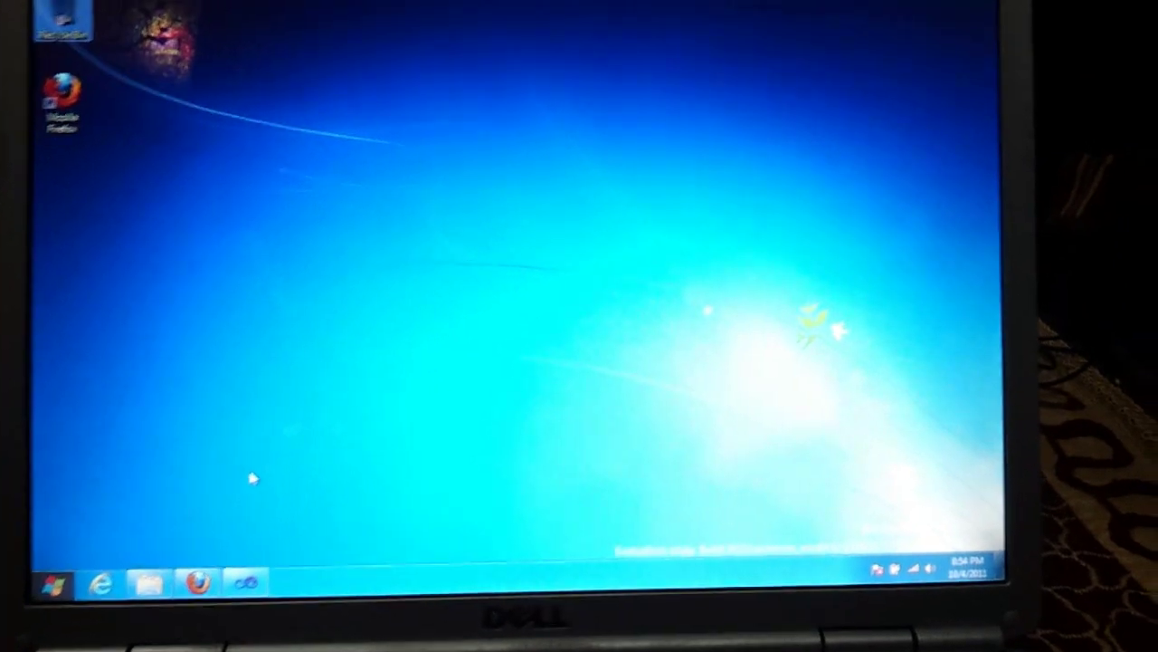
- Switch to the Libraries Explorer window, restore it down, and close it
key(alt+Tab)
key(Tab)
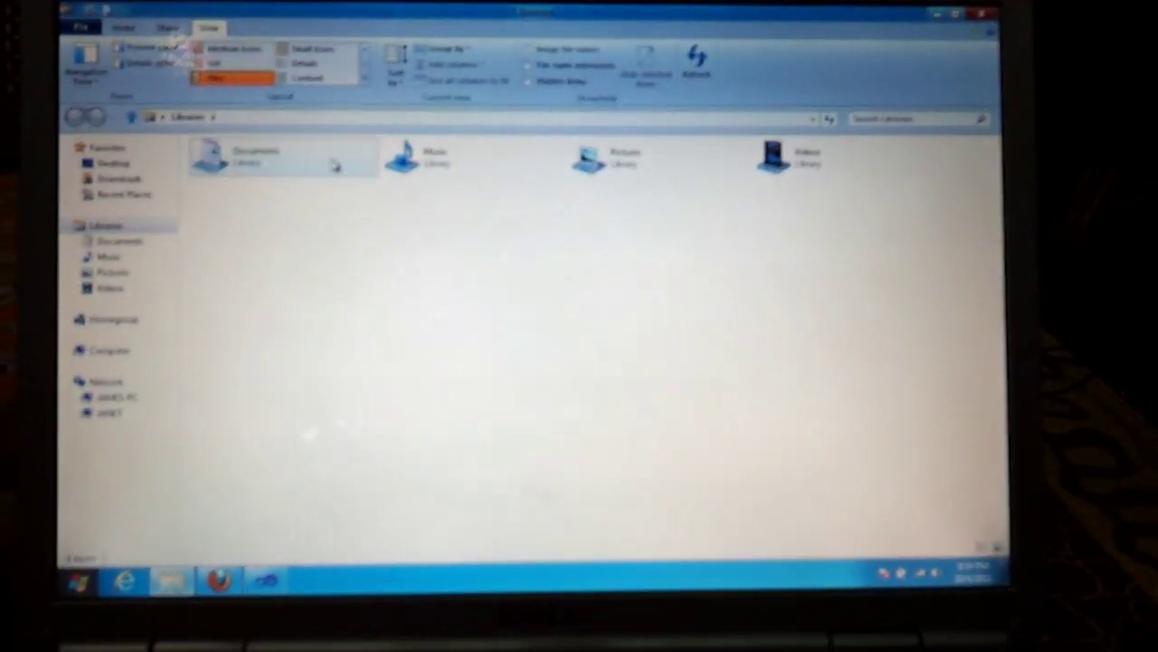
key(super+Down)
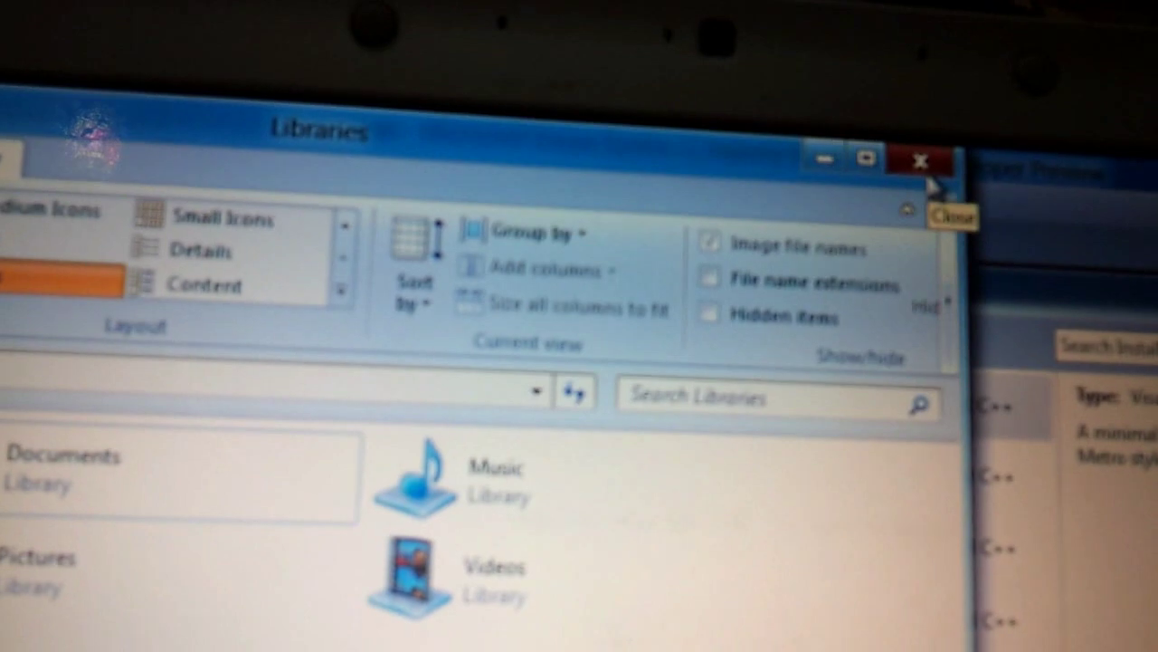
click(943, 177)
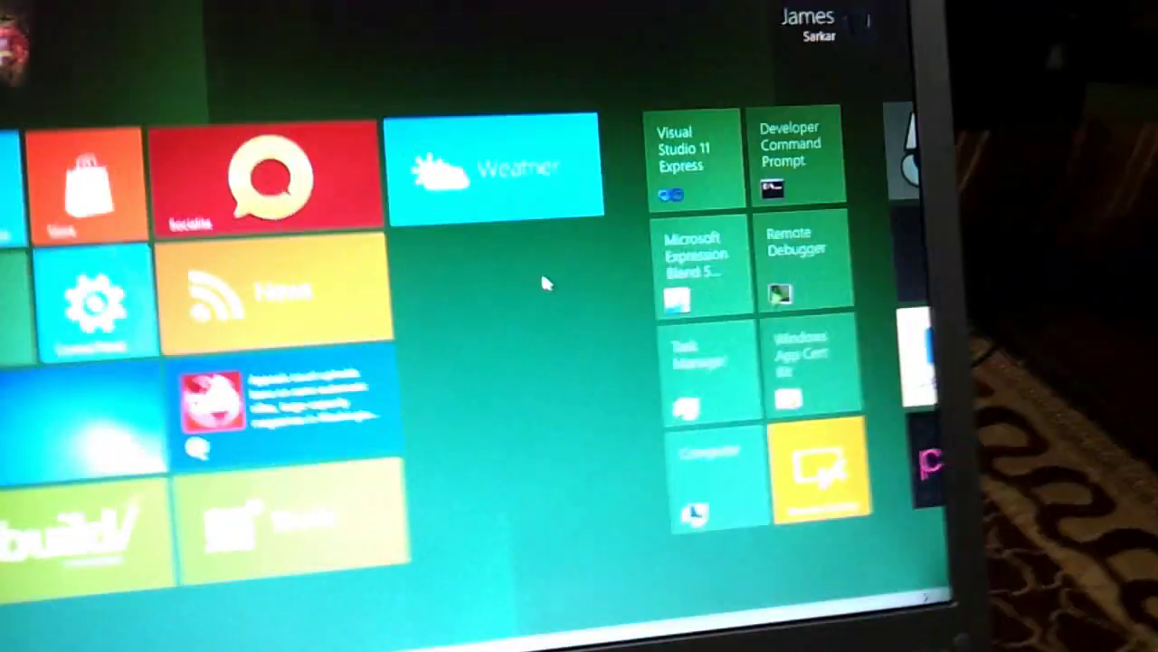
- Move along the Start screen tiles to Zero Gravity and launch it
key(Right)
key(Right)
key(Right)
key(Right)
key(Right)
key(Right)
key(Right)
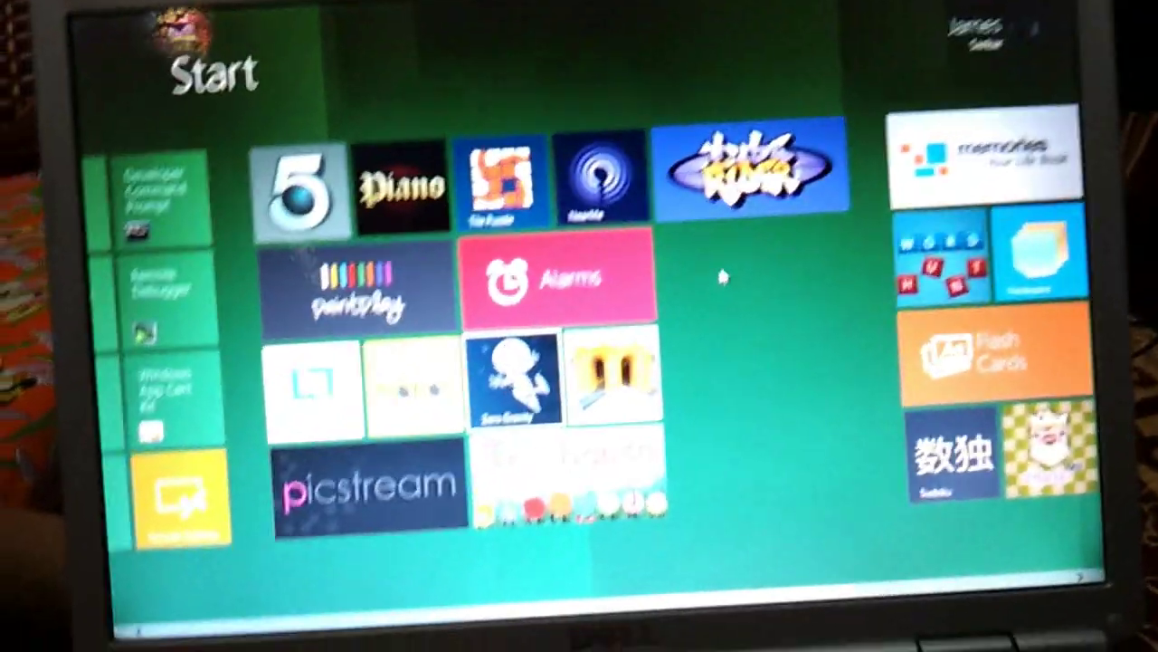
key(Return)
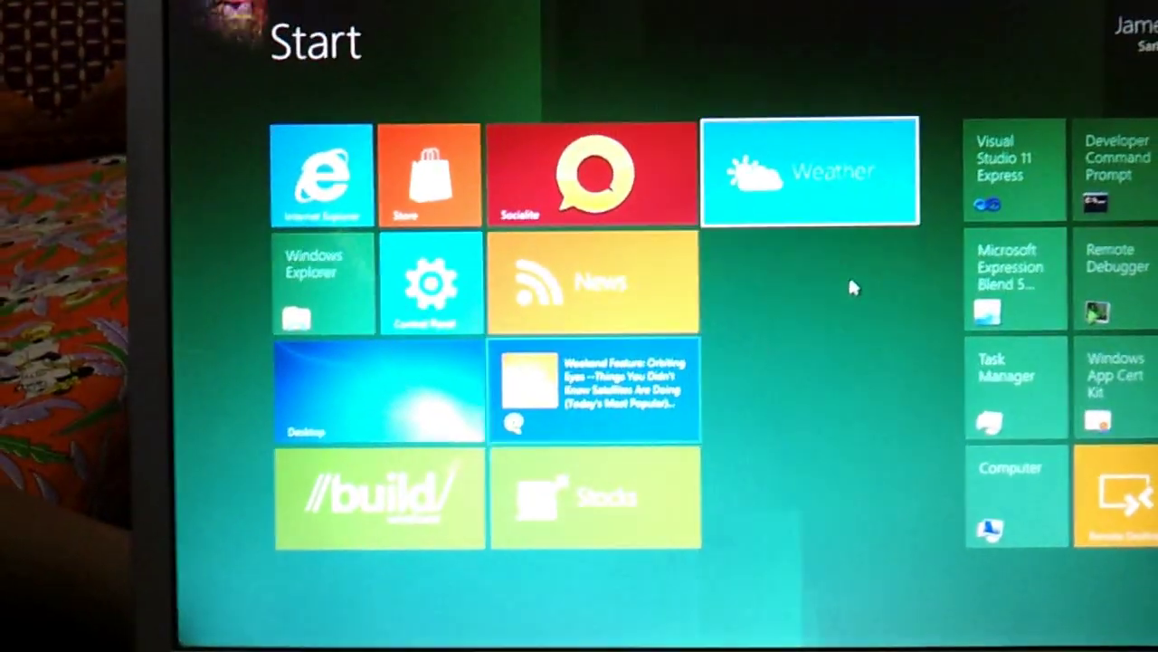
scroll(851, 272, down, 3)
scroll(855, 257, down, 3)
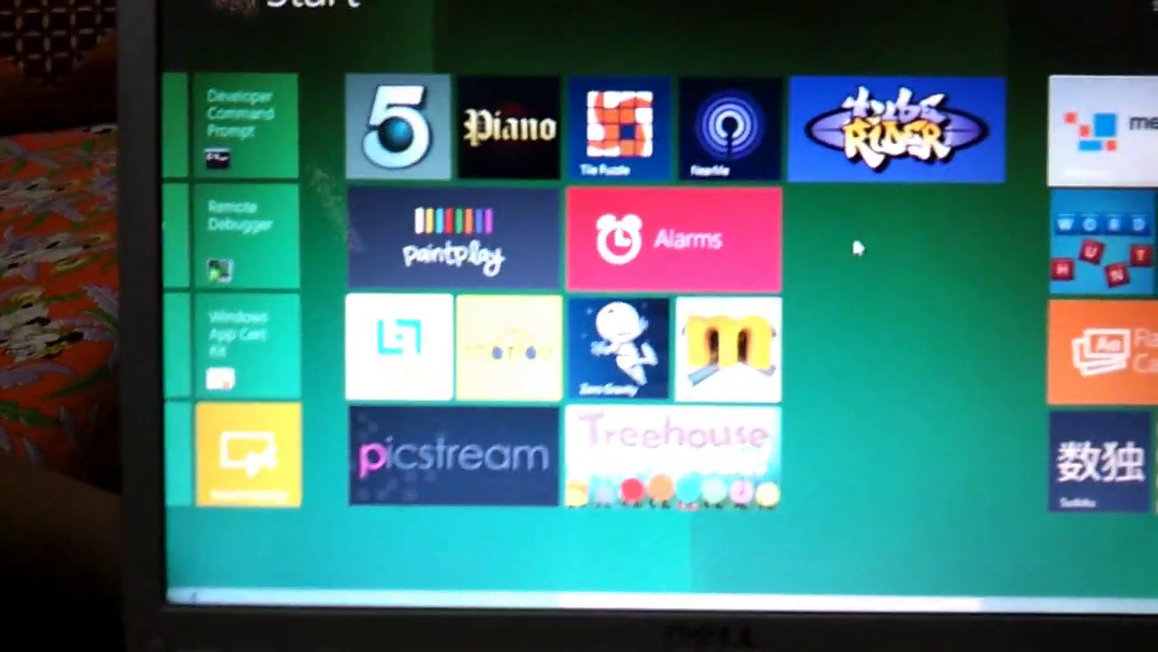
scroll(855, 249, down, 3)
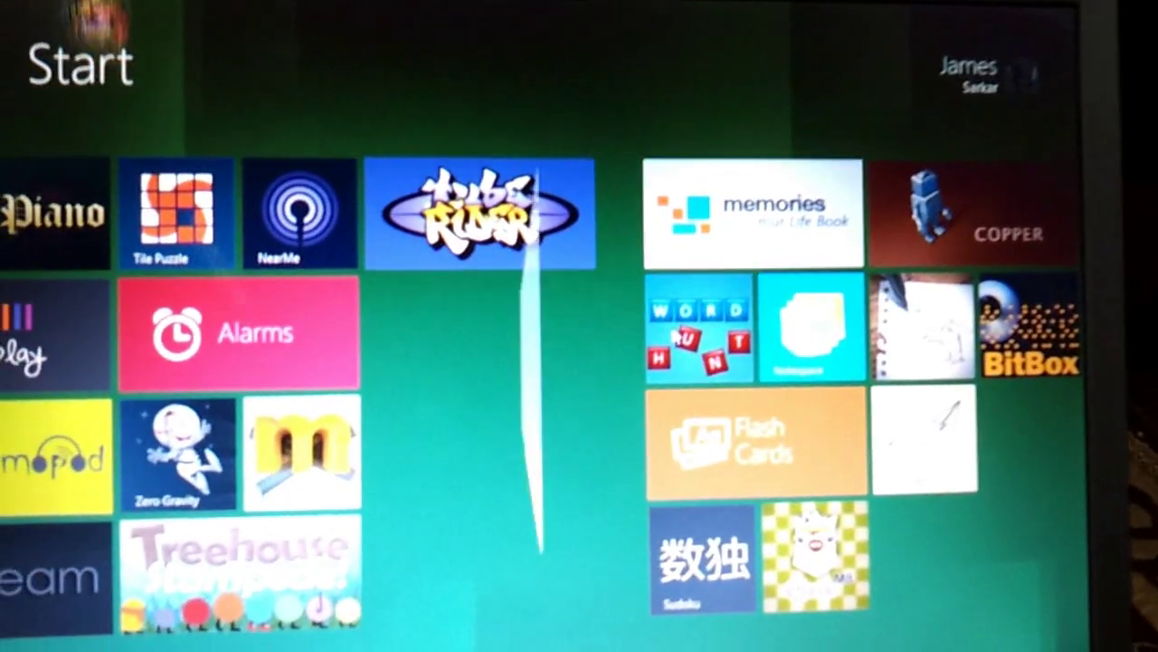
- Open the Memories: Your Life Book gallery app from its Start tile
click(751, 215)
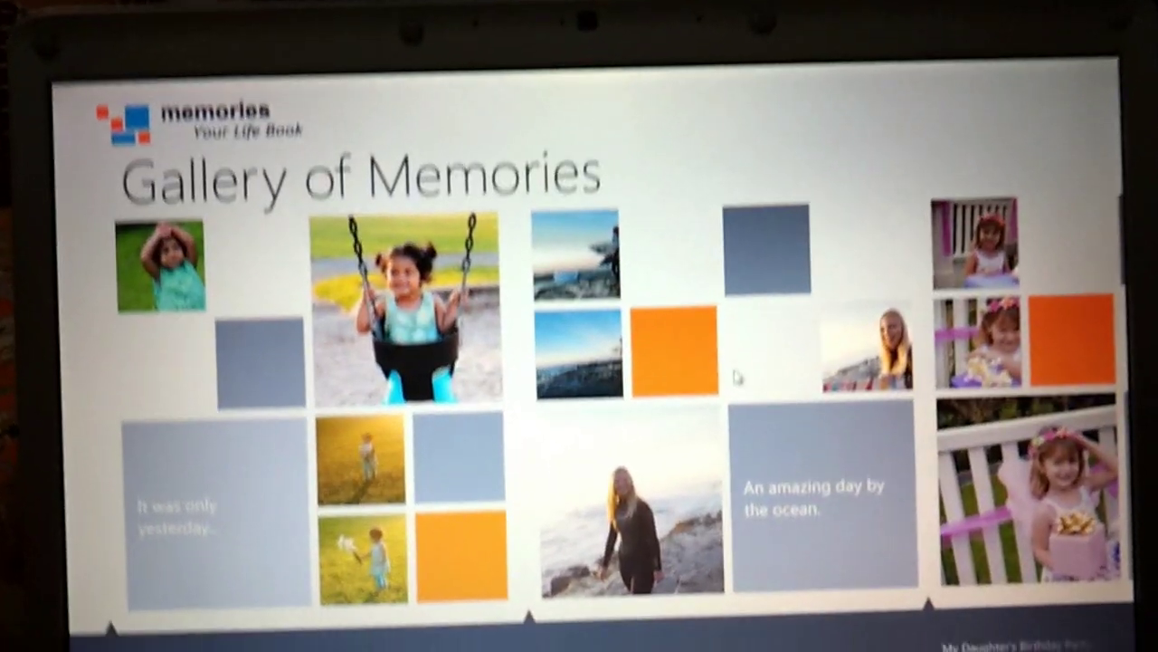
- Return to Start, open Alarms, go back to Start, and Alt+Tab to Zero Gravity
key(super)
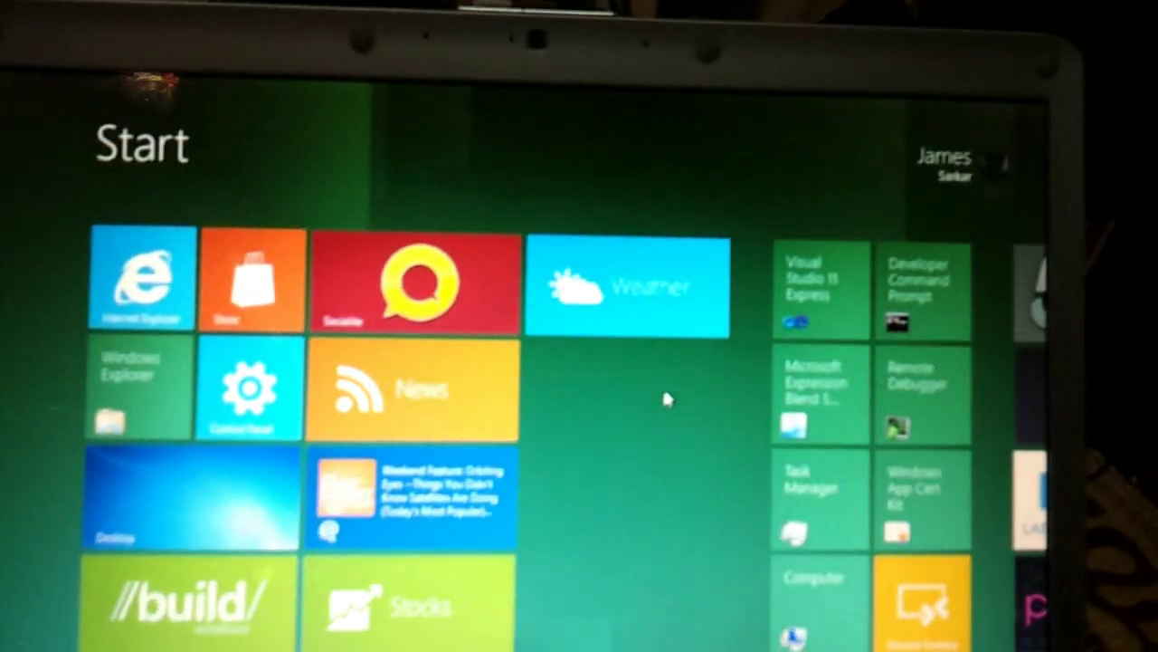
scroll(681, 376, down, 5)
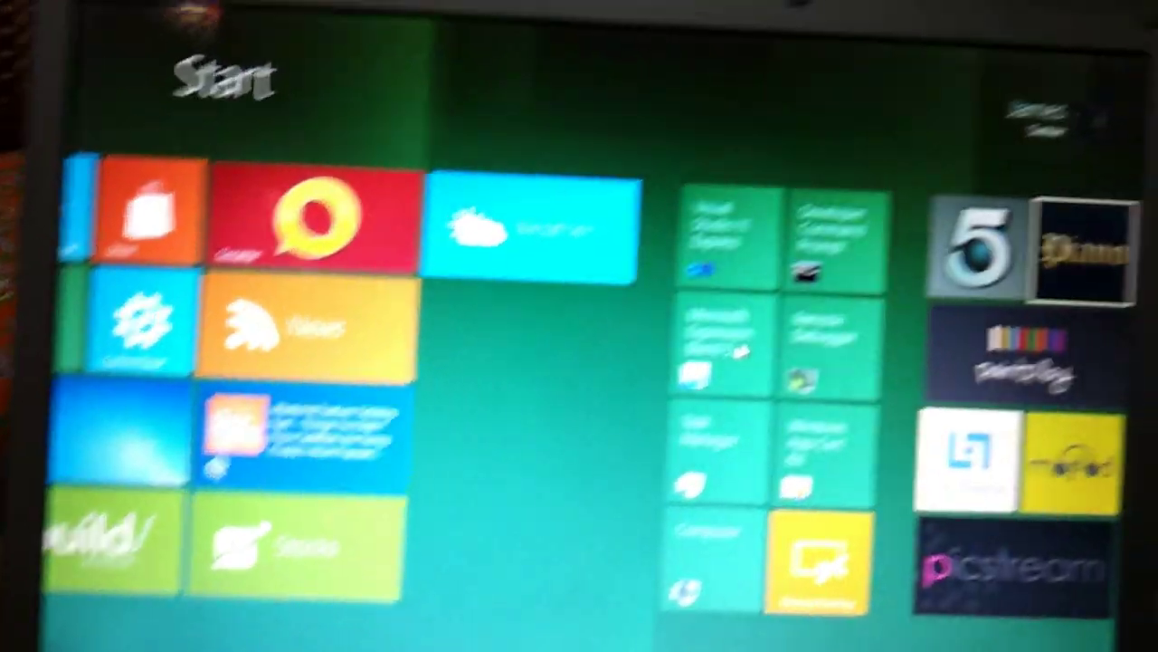
scroll(712, 351, down, 2)
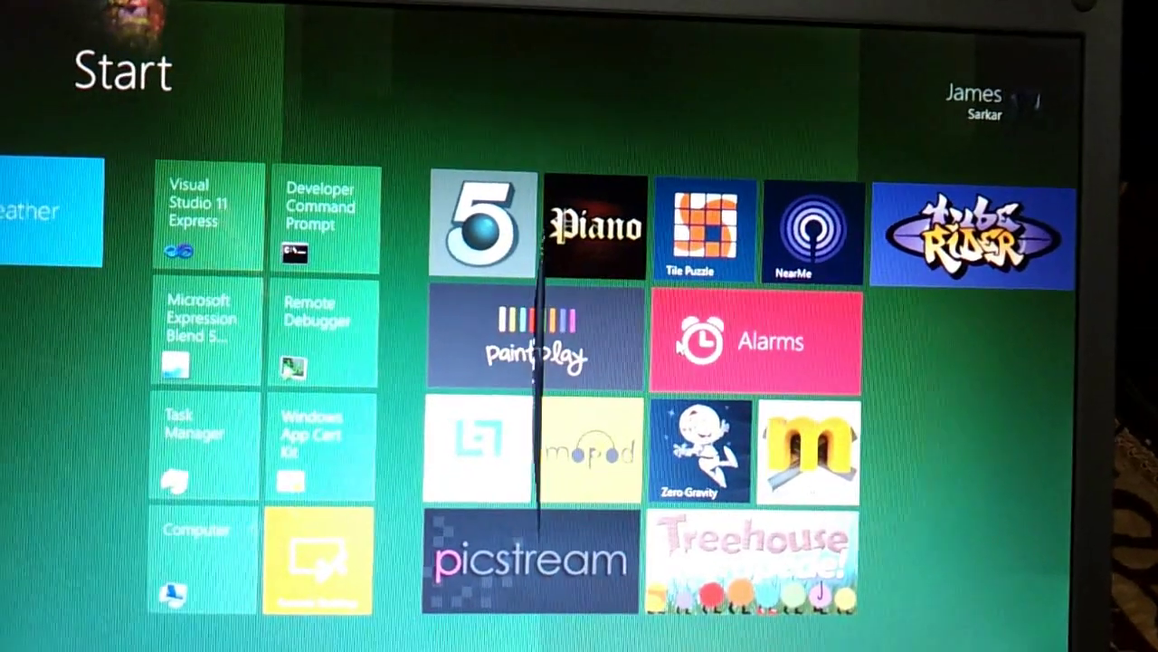
click(680, 348)
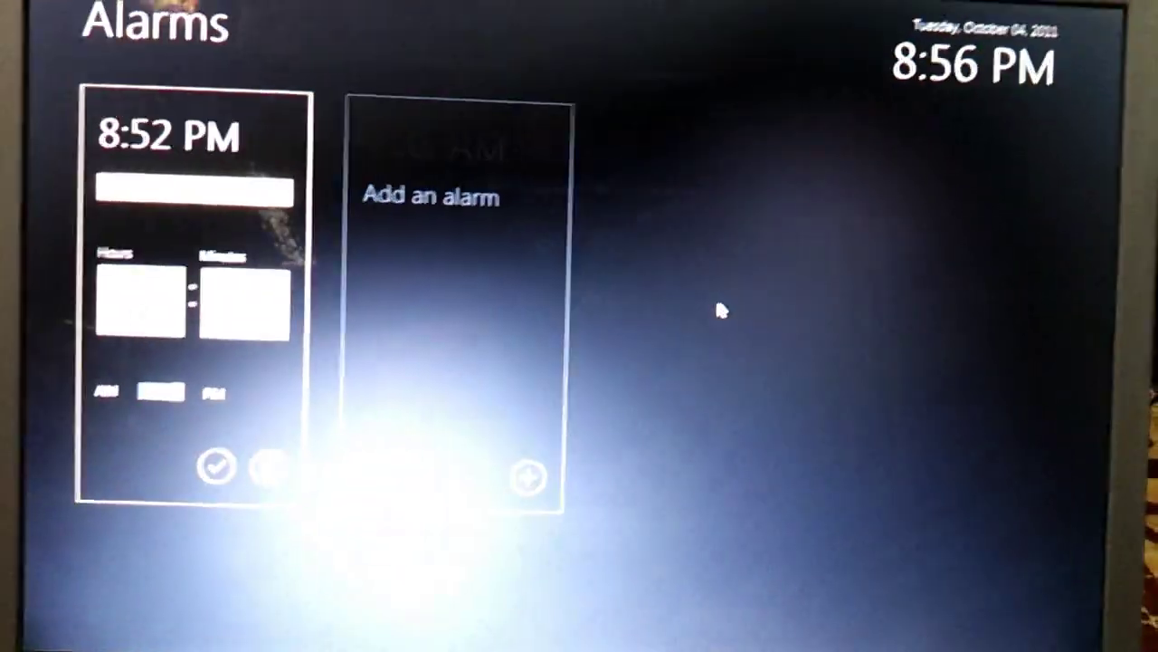
key(super)
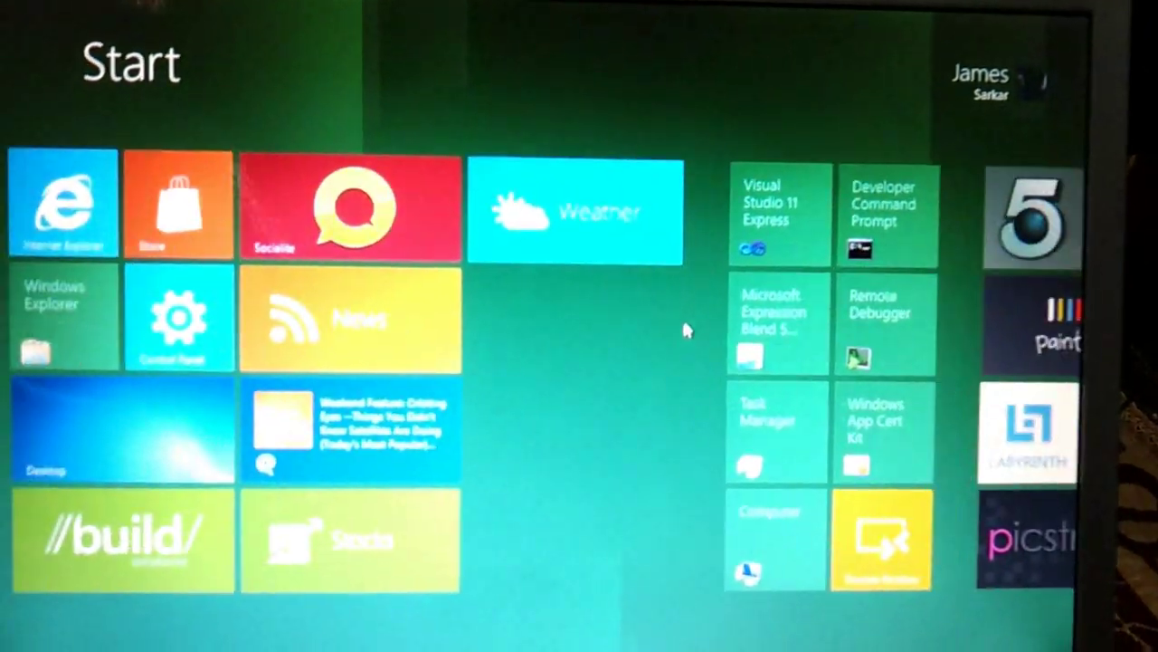
scroll(685, 337, down, 3)
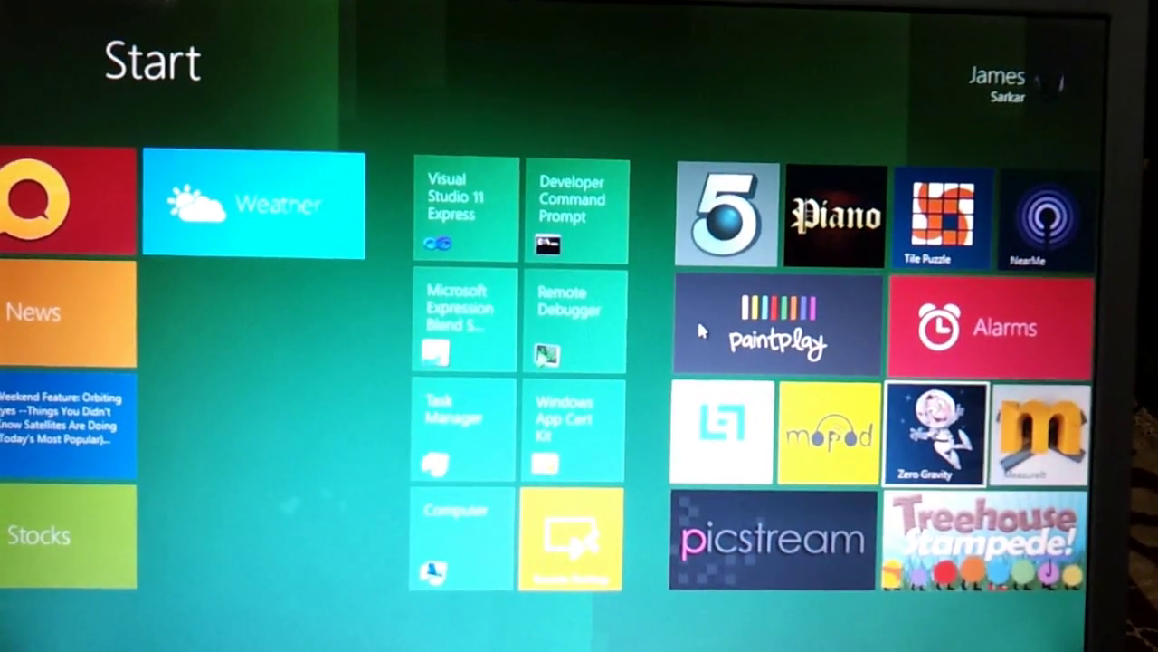
key(alt+Tab)
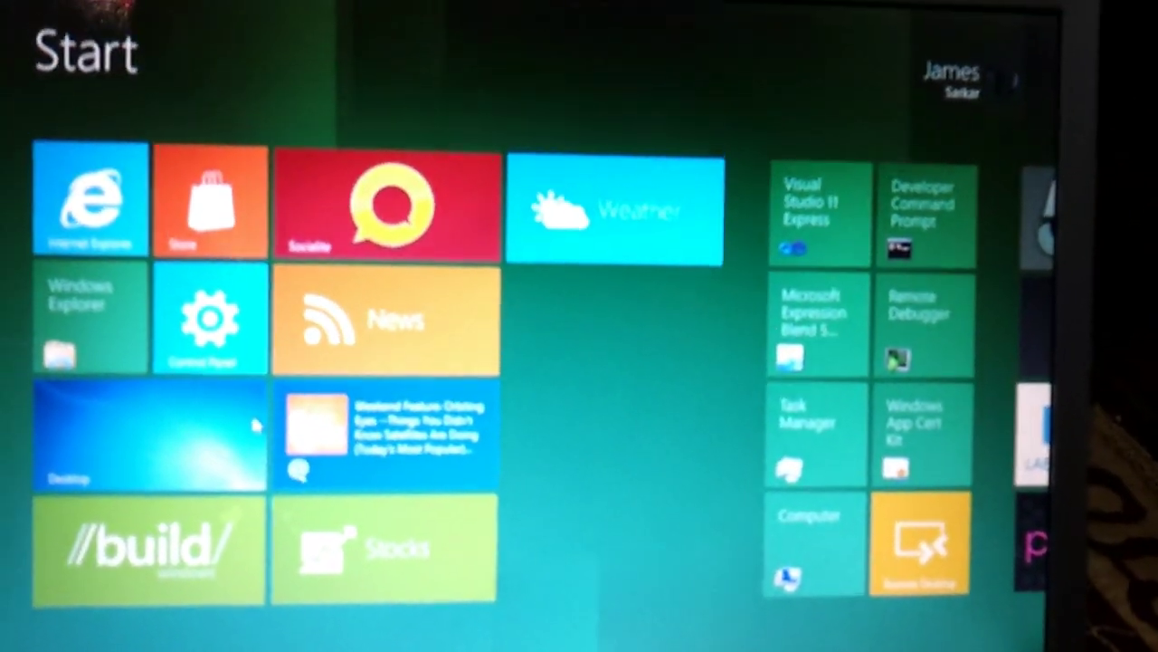
- Go to the desktop and Alt+Tab past Visual Studio, releasing on Zero Gravity
click(256, 425)
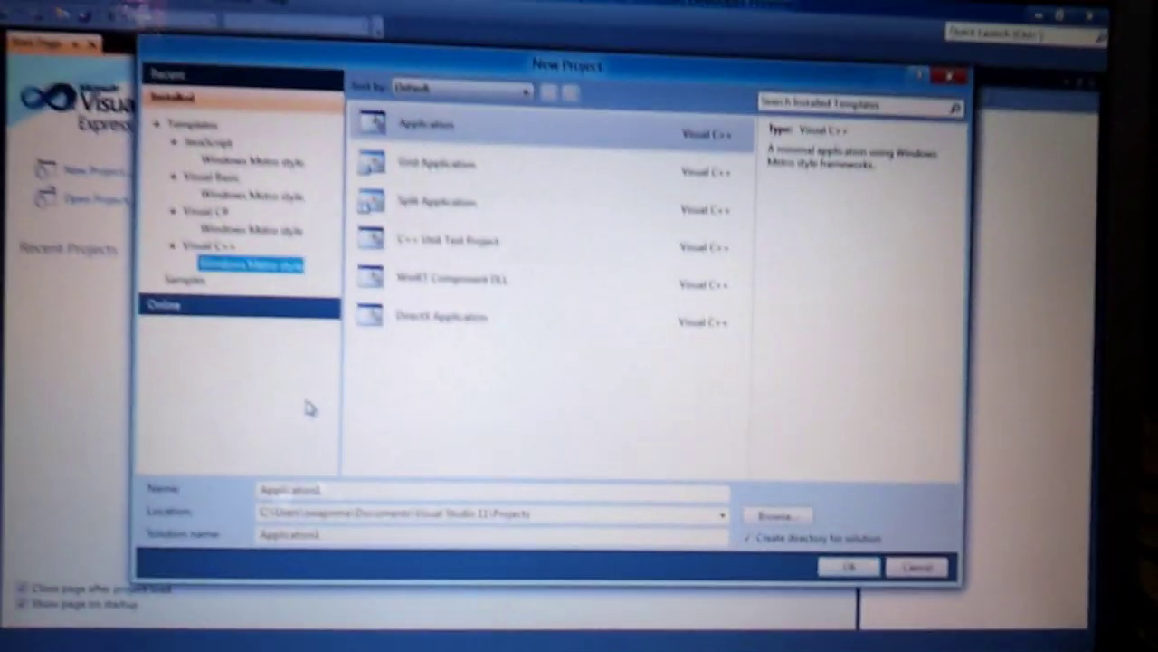
key(alt+Tab)
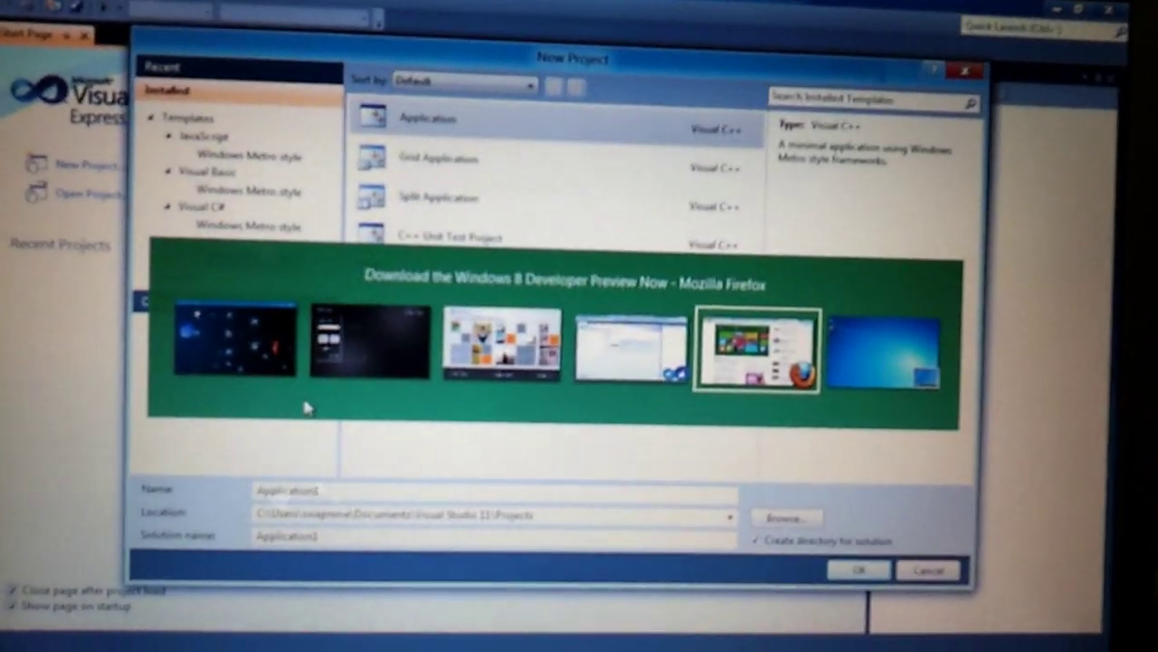
key(alt+Tab)
key(alt+Tab)
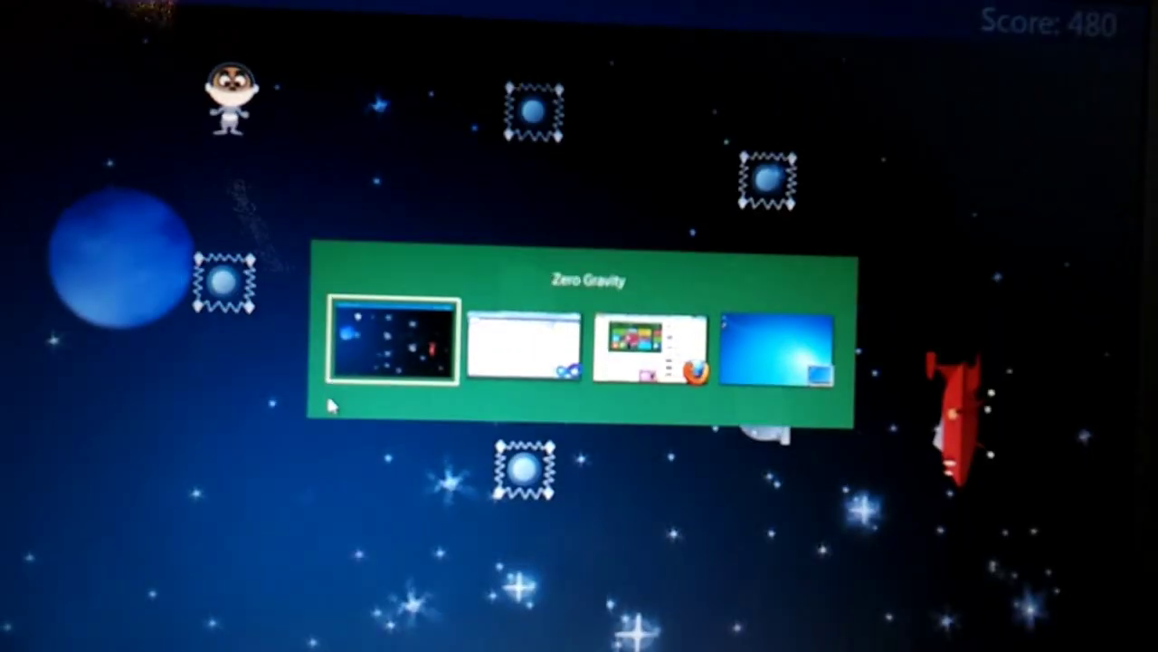
key(alt+Tab)
key(alt+Tab)
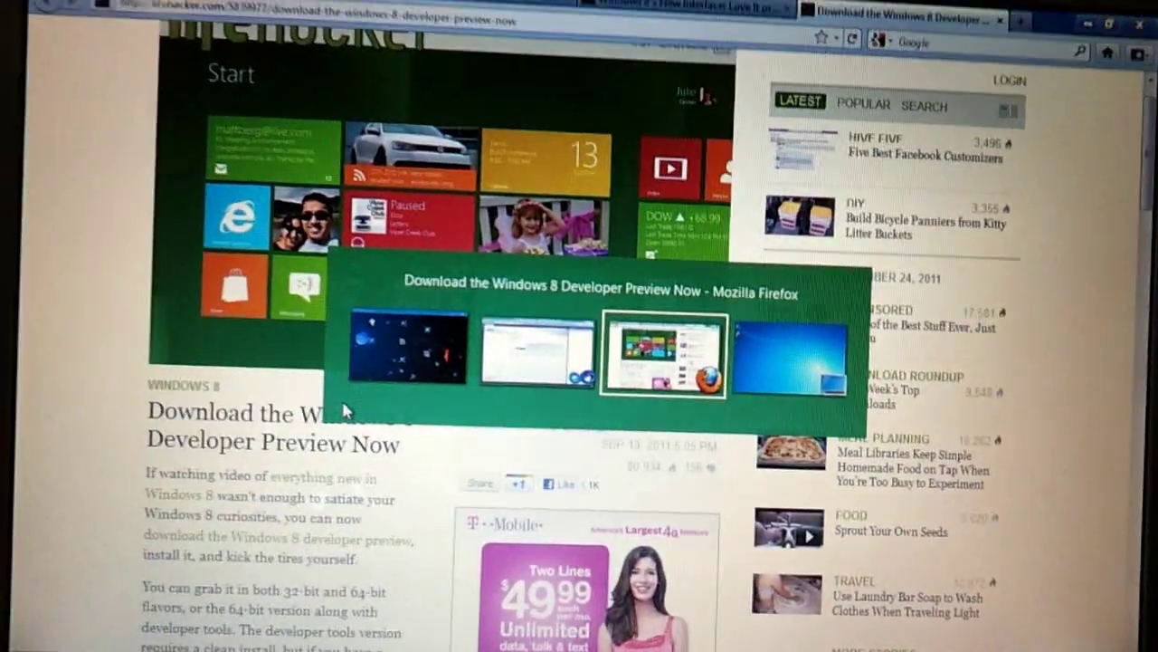
key(alt+Tab)
key(alt+Tab)
key(alt+Tab)
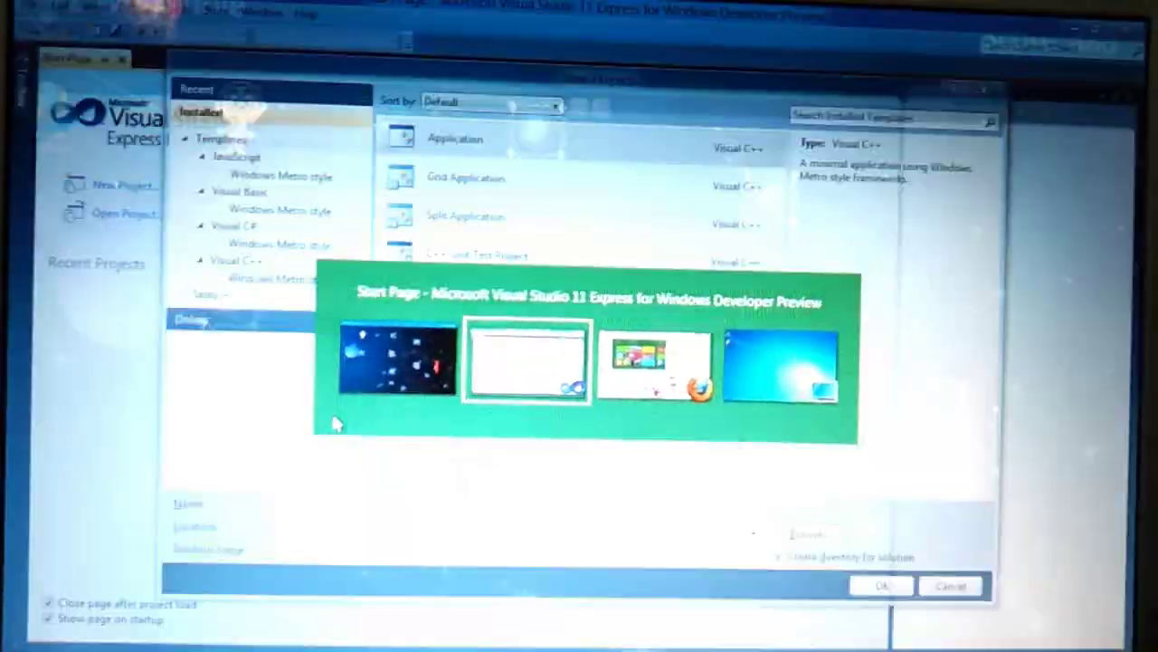
key(alt+Tab)
key(alt+Tab)
key(alt+Tab)
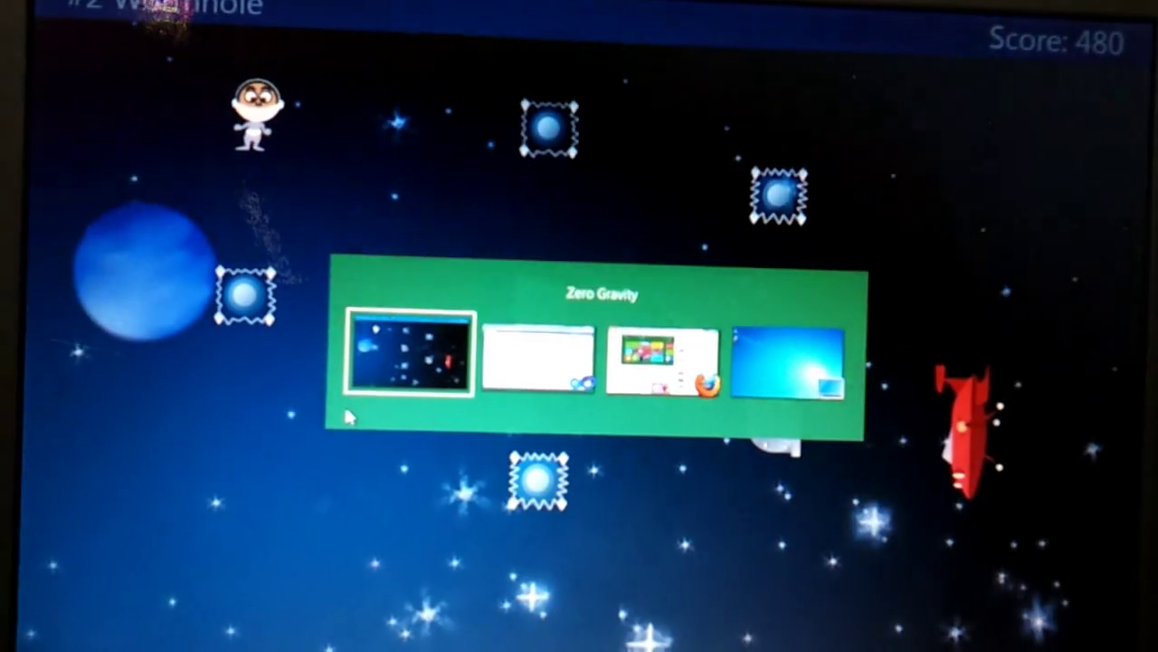
key(alt)
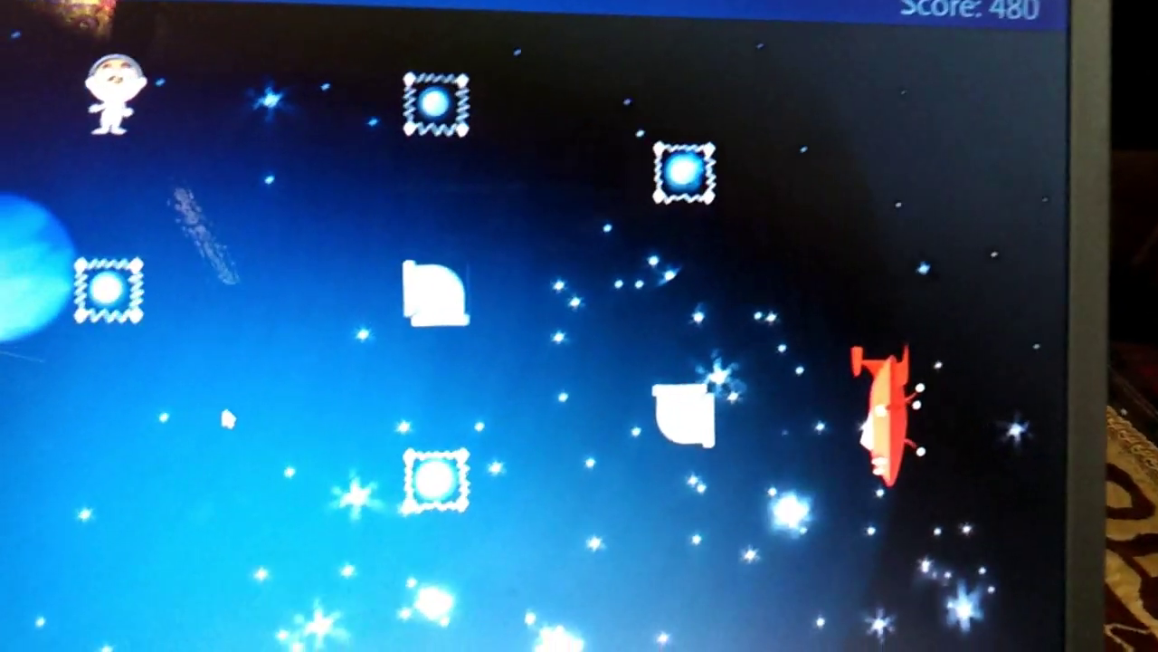